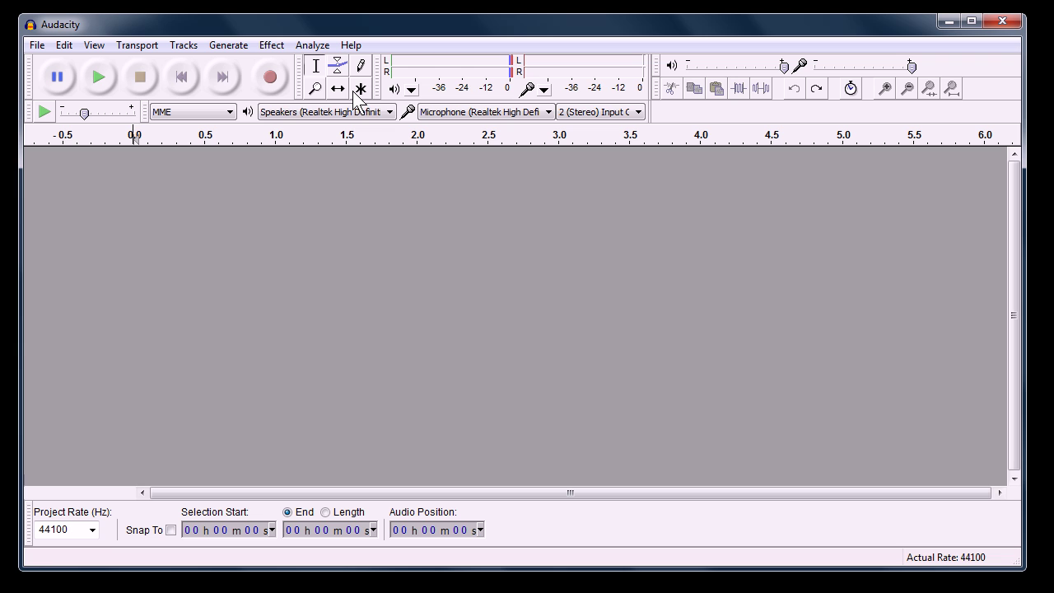
Record a roughly 2.7-second speech clip into a new stereo track and play it back.
{"action": "left_click", "coordinate": [272, 77]}
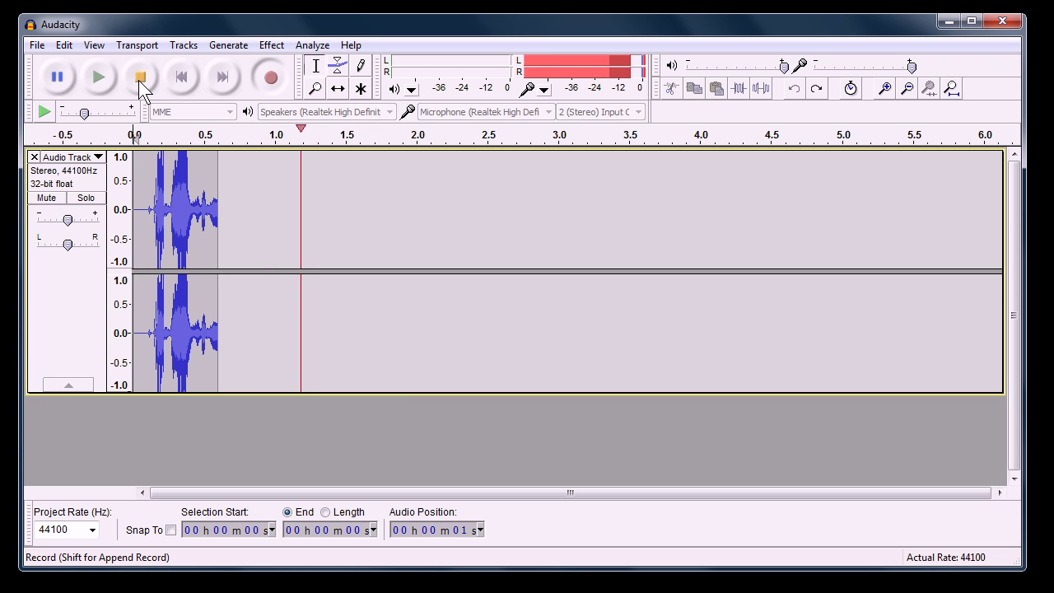
{"action": "left_click", "coordinate": [142, 80]}
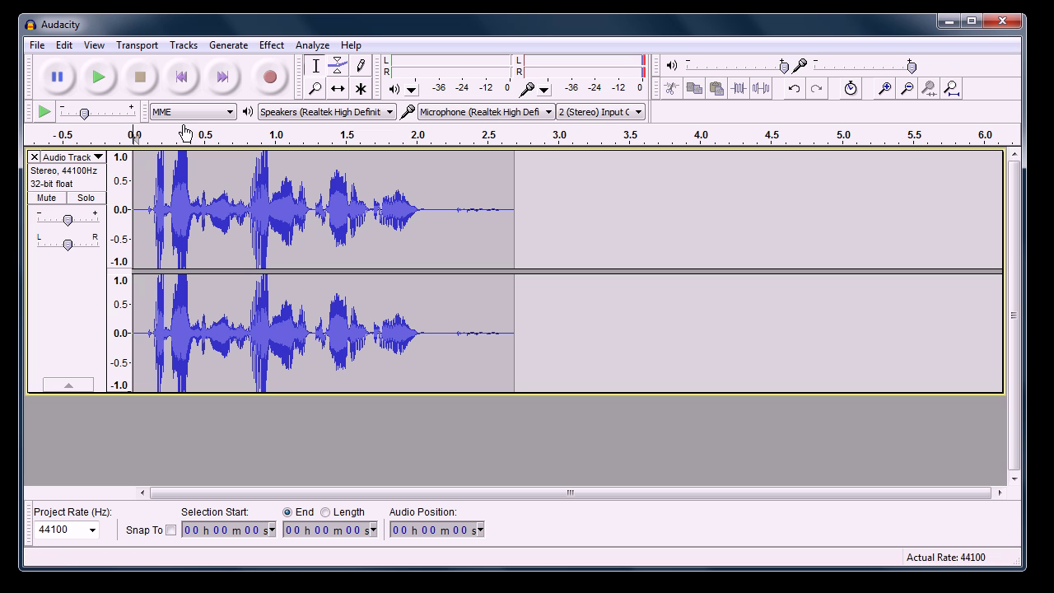
{"action": "left_click", "coordinate": [98, 80]}
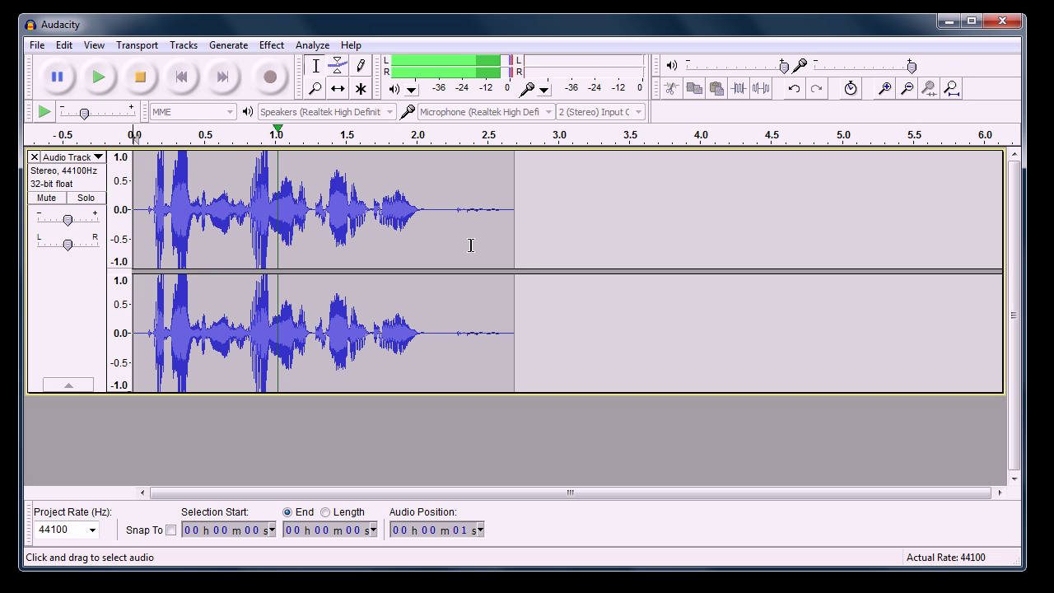
Stop playback, reverse most of the speech clip, listen to it backwards, then undo the reverse.
{"action": "left_click", "coordinate": [142, 77]}
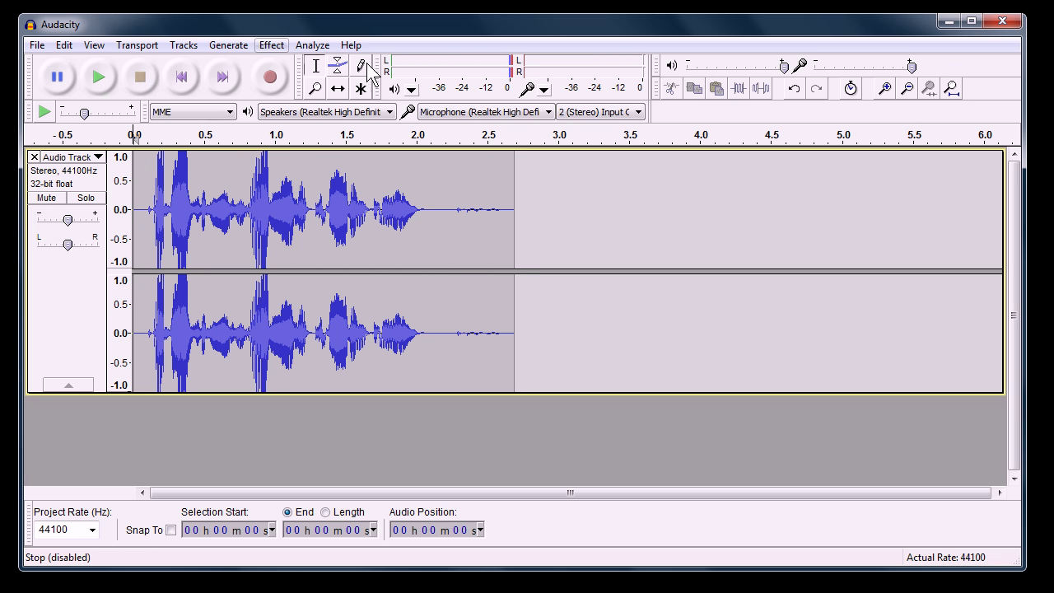
{"action": "left_click_drag", "start_coordinate": [482, 209], "coordinate": [145, 214]}
{"action": "left_click", "coordinate": [272, 46]}
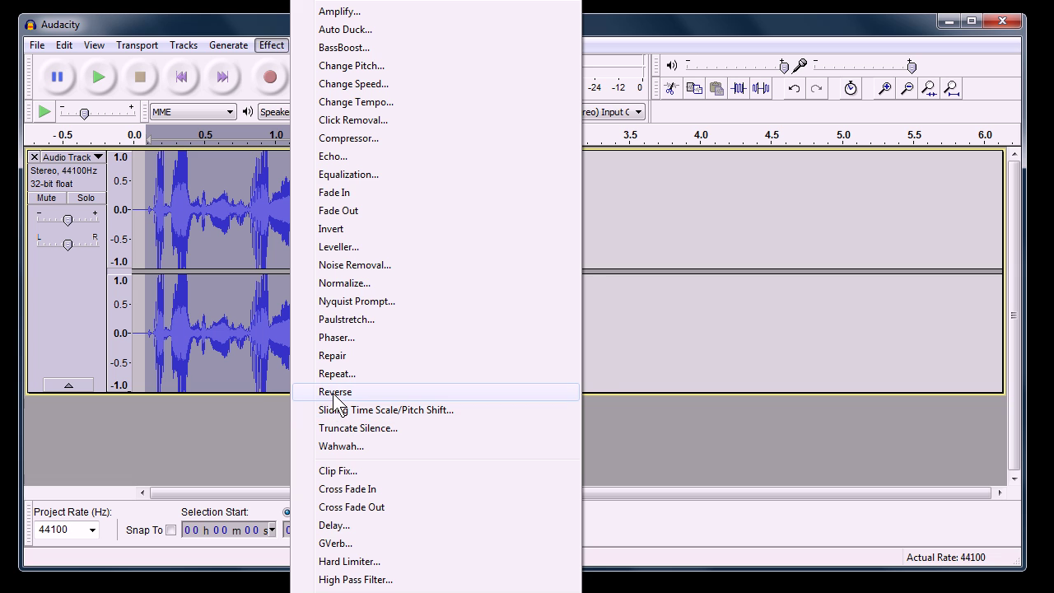
{"action": "left_click", "coordinate": [337, 392]}
{"action": "left_click", "coordinate": [99, 79]}
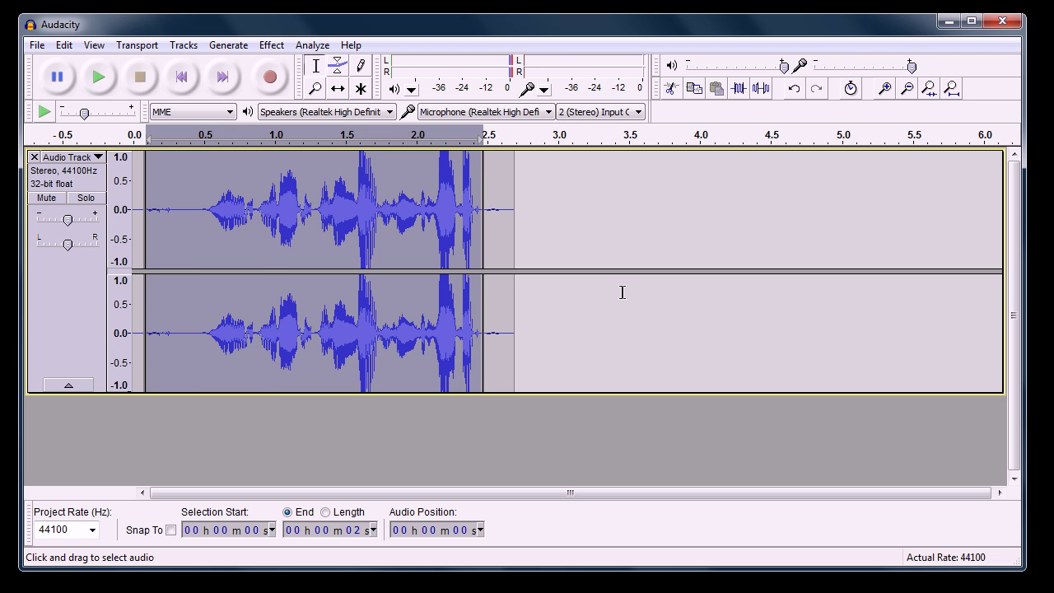
{"action": "key", "text": "ctrl+z"}
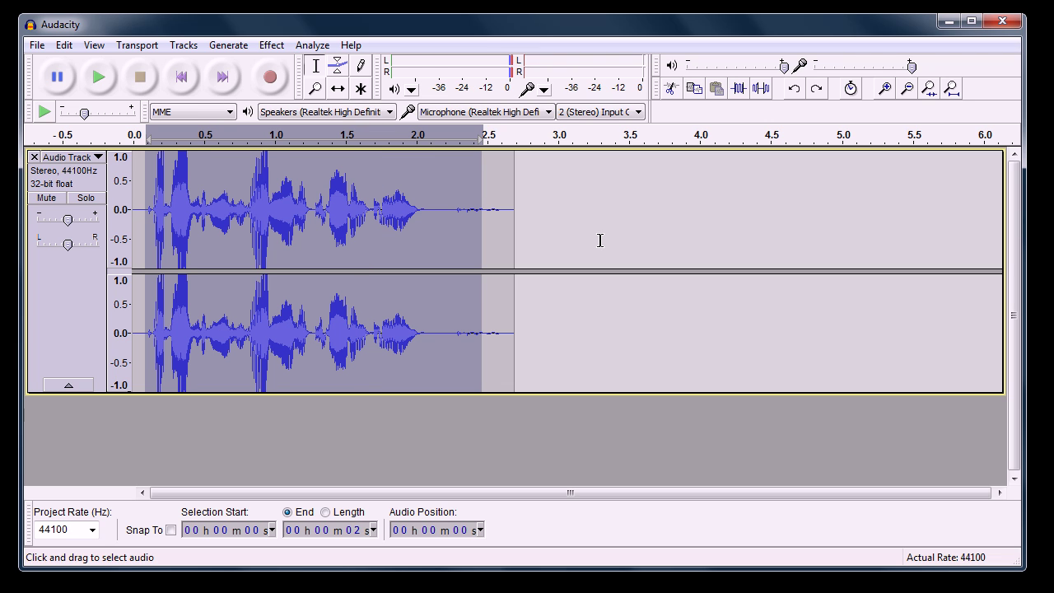
Minimize Audacity to reveal the desktop of audio app icons.
{"action": "left_click", "coordinate": [951, 31]}
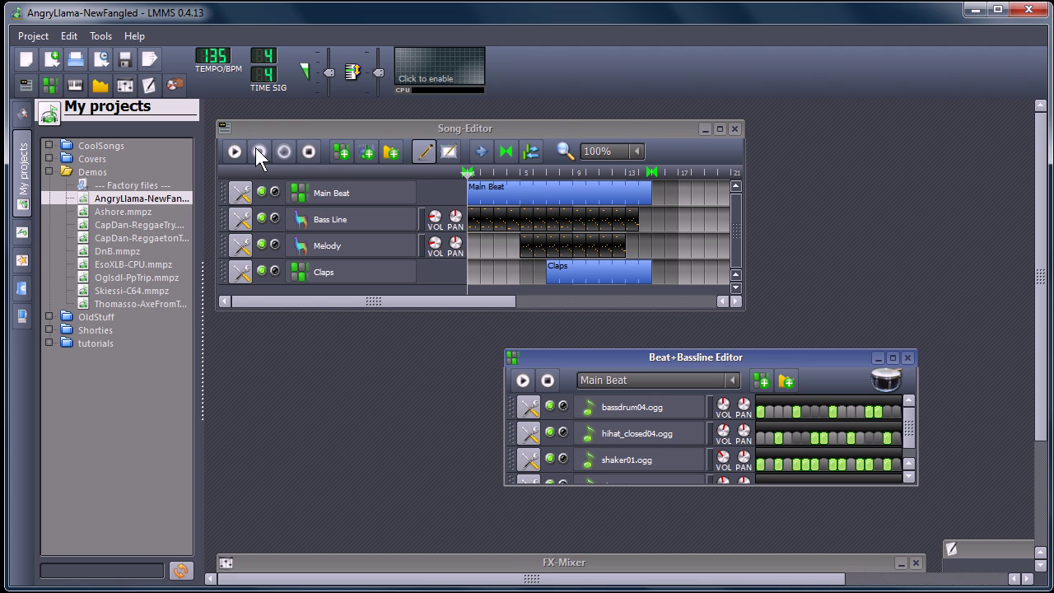
Play the song, soloing Main Beat, Bass Line and Melody in turn, then unsolo.
{"action": "left_click", "coordinate": [234, 151]}
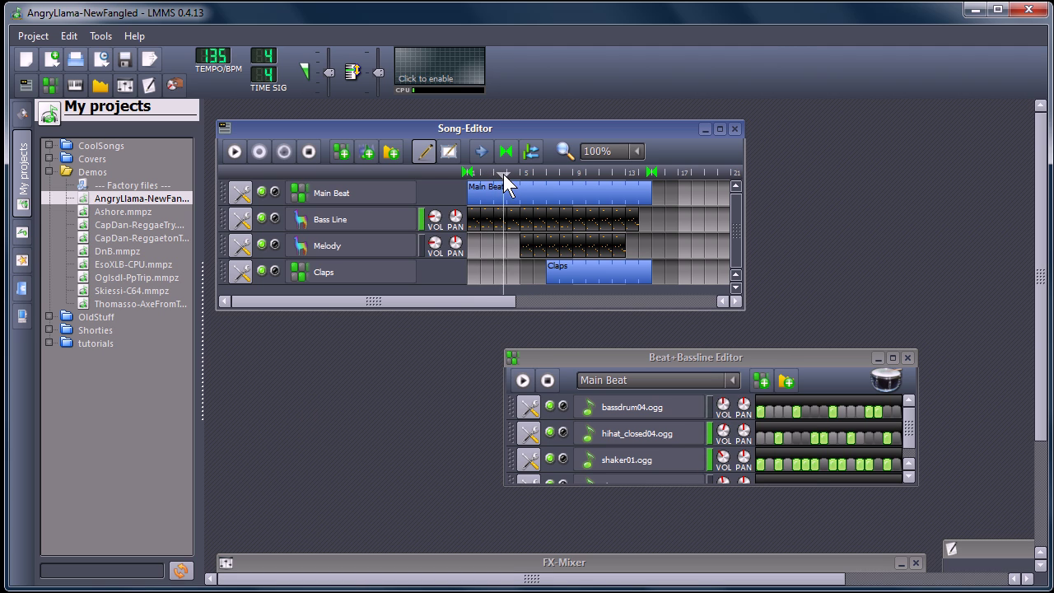
{"action": "left_click_drag", "start_coordinate": [503, 174], "coordinate": [537, 193]}
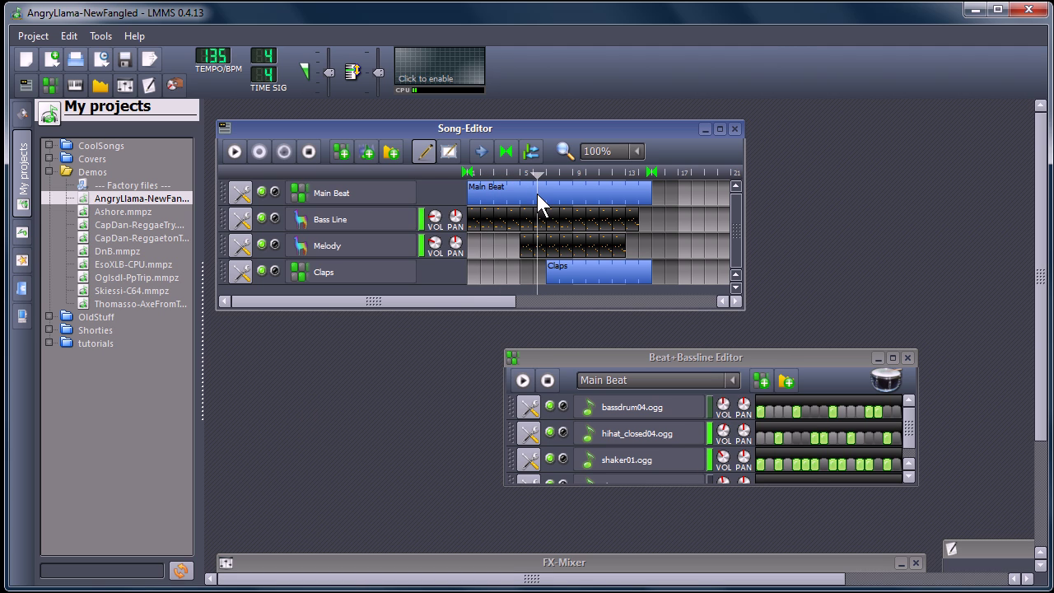
{"action": "left_click", "coordinate": [272, 188]}
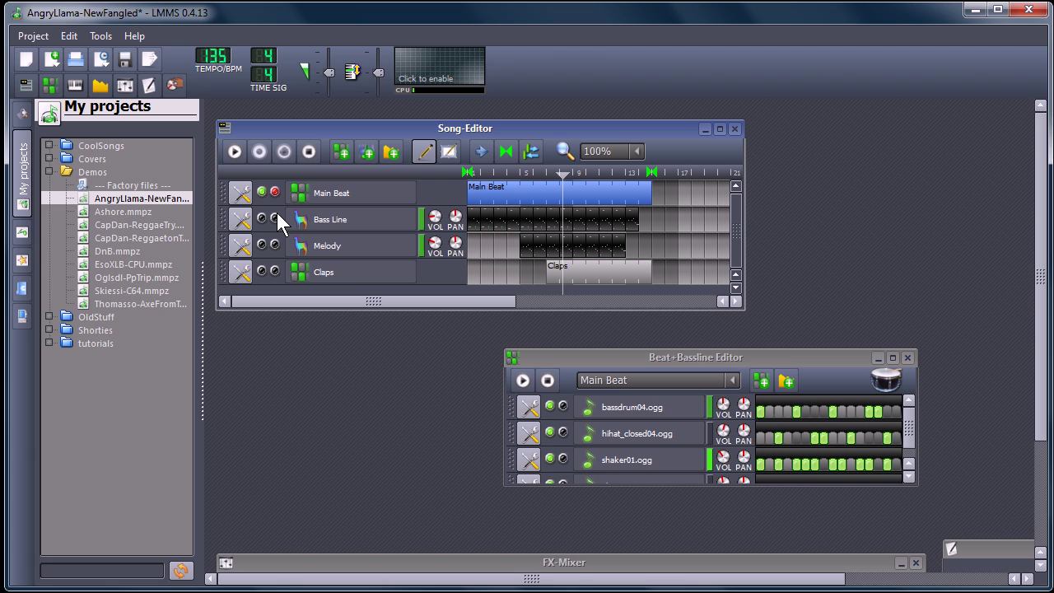
{"action": "left_click", "coordinate": [275, 214]}
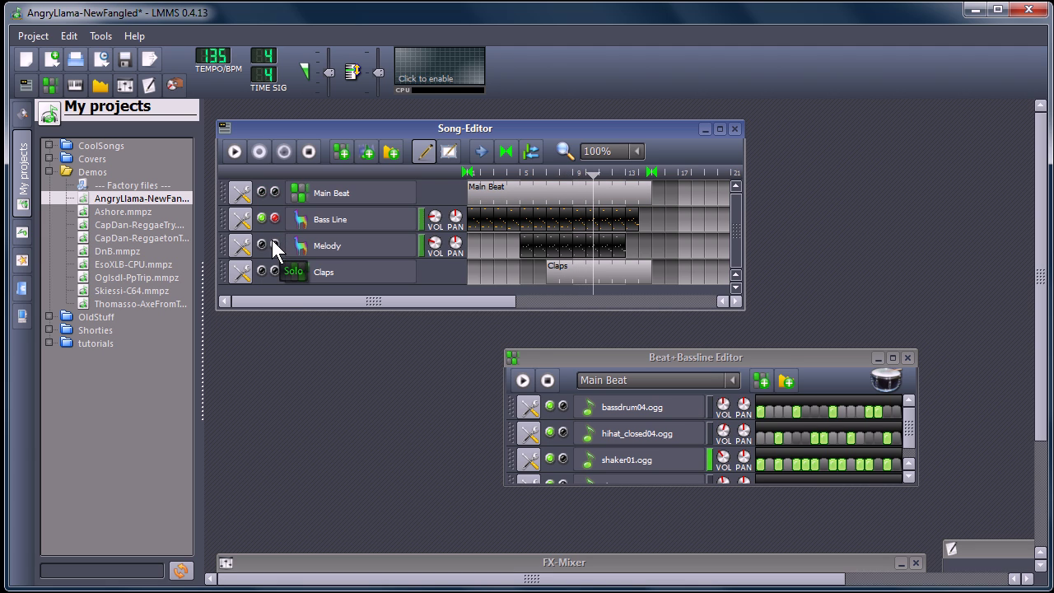
{"action": "left_click", "coordinate": [274, 244]}
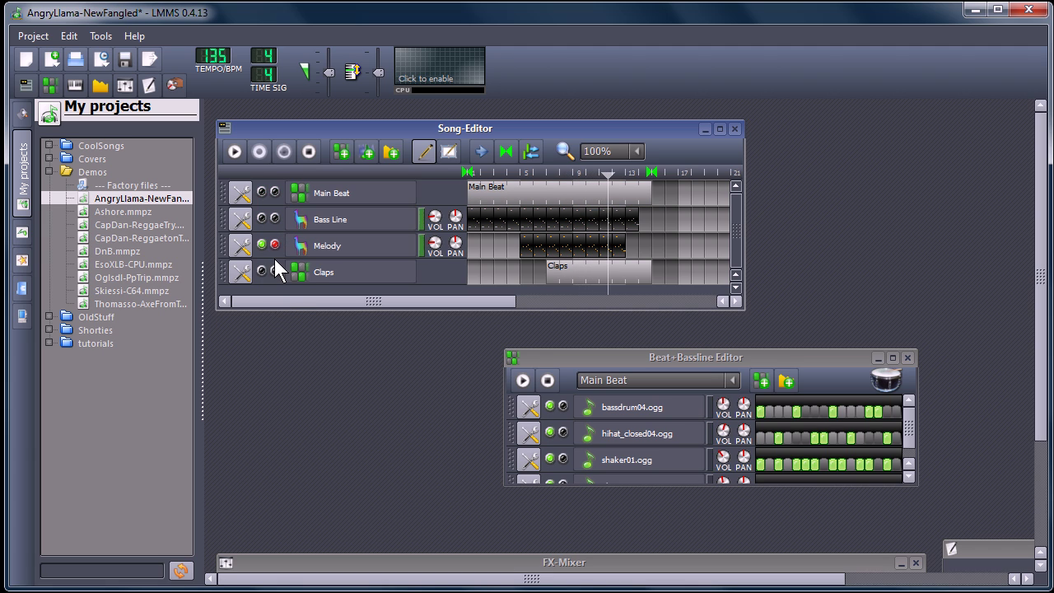
{"action": "left_click", "coordinate": [275, 243]}
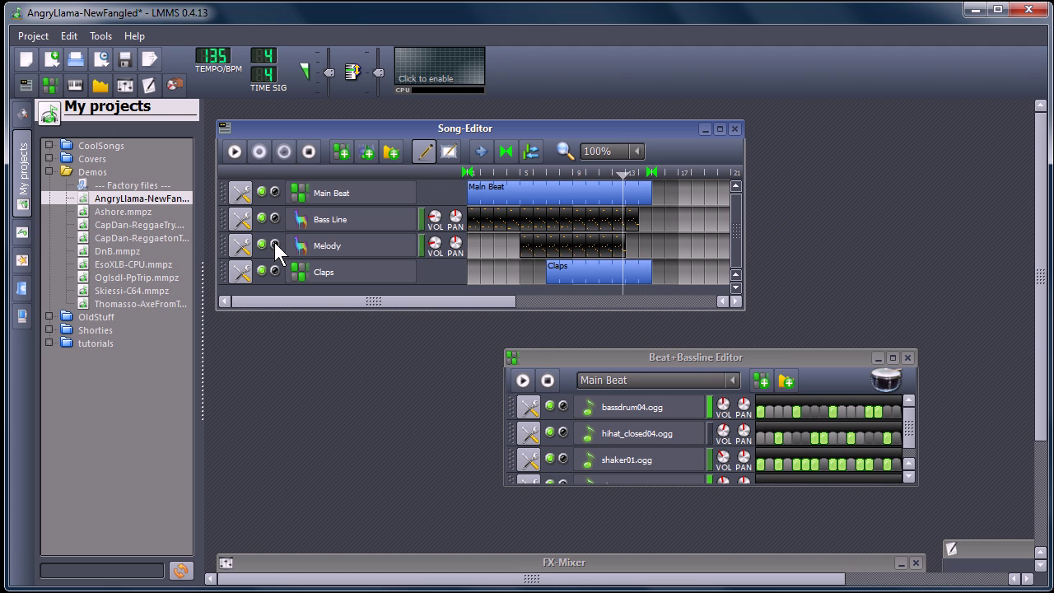
Stop playback and turn off the first bassdrum step in the Beat+Bassline Editor.
{"action": "left_click", "coordinate": [308, 151]}
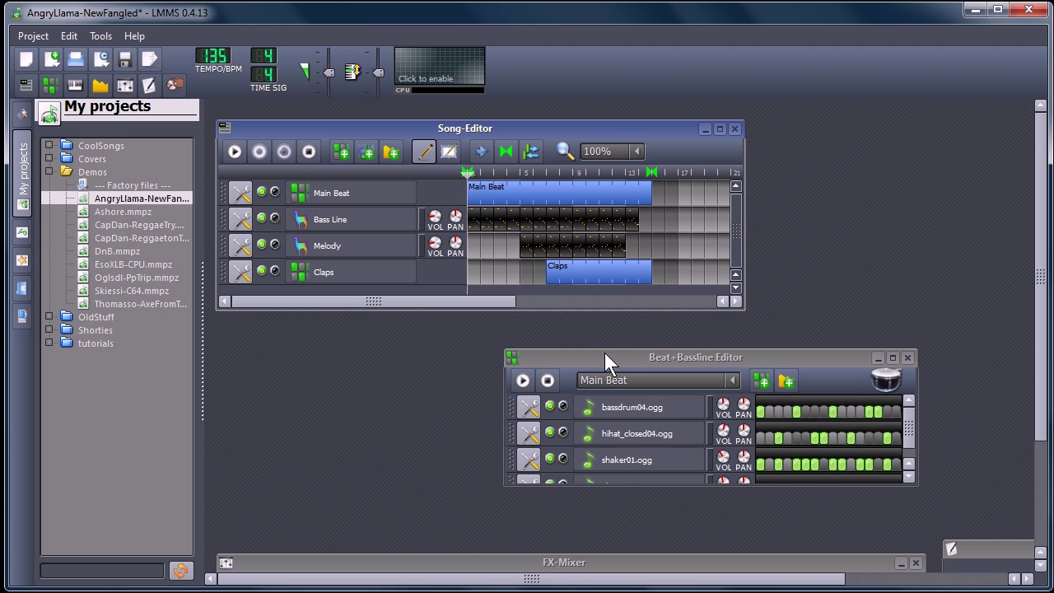
{"action": "left_click_drag", "start_coordinate": [605, 352], "coordinate": [605, 352]}
{"action": "left_click", "coordinate": [761, 410]}
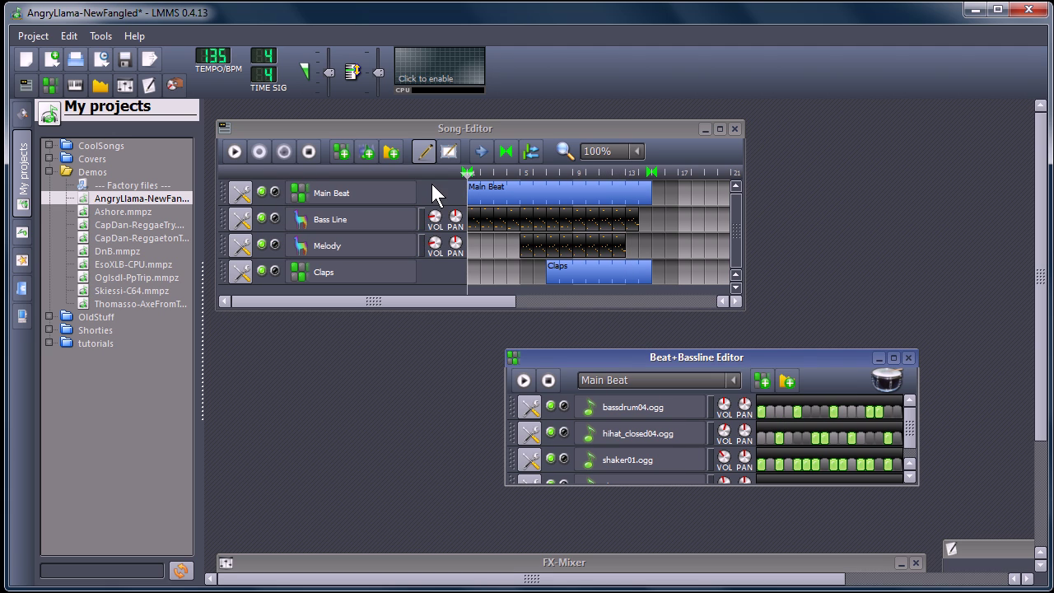
In the Bass Line piano roll, move the C4 note up a step earlier and draw nine new notes.
{"action": "double_click", "coordinate": [474, 223]}
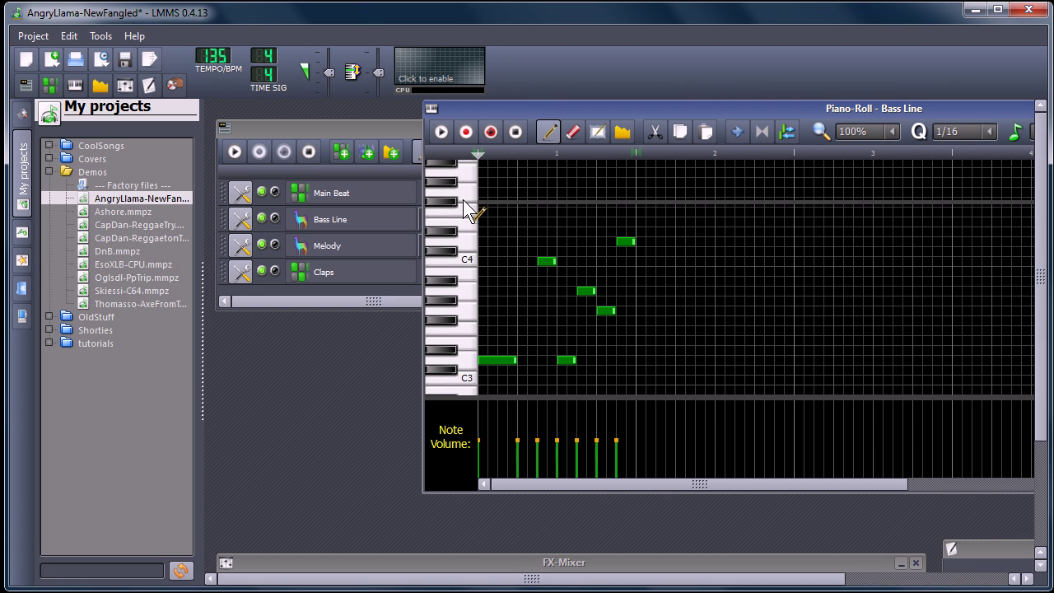
{"action": "left_click_drag", "start_coordinate": [549, 265], "coordinate": [519, 257]}
{"action": "left_click", "coordinate": [544, 281]}
{"action": "left_click", "coordinate": [565, 262]}
{"action": "left_click", "coordinate": [584, 241]}
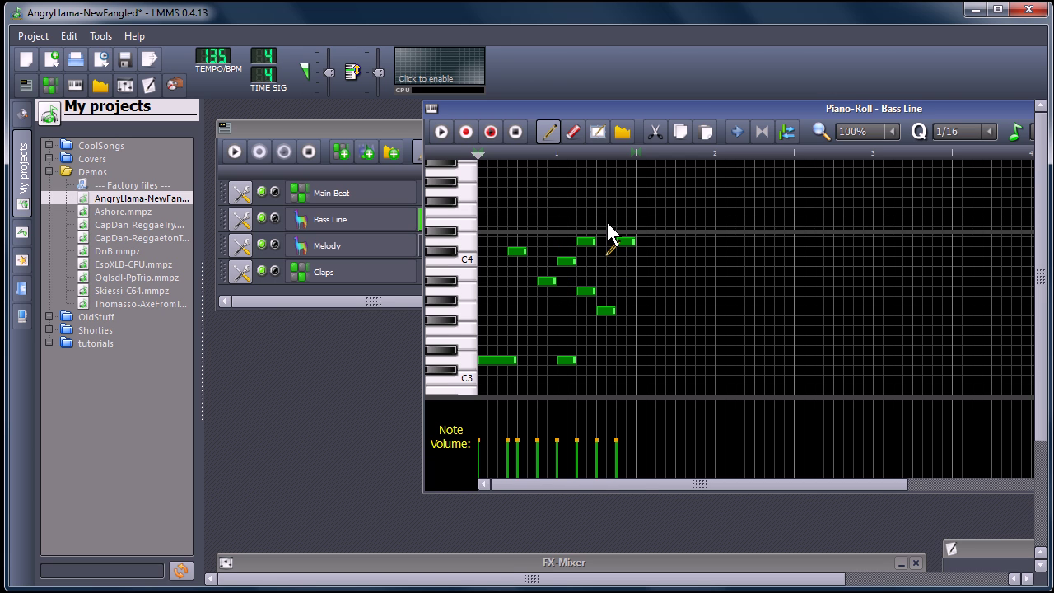
{"action": "left_click", "coordinate": [627, 201]}
{"action": "left_click", "coordinate": [527, 340]}
{"action": "left_click", "coordinate": [527, 331]}
{"action": "left_click", "coordinate": [546, 320]}
{"action": "left_click", "coordinate": [517, 271]}
{"action": "left_click", "coordinate": [537, 192]}
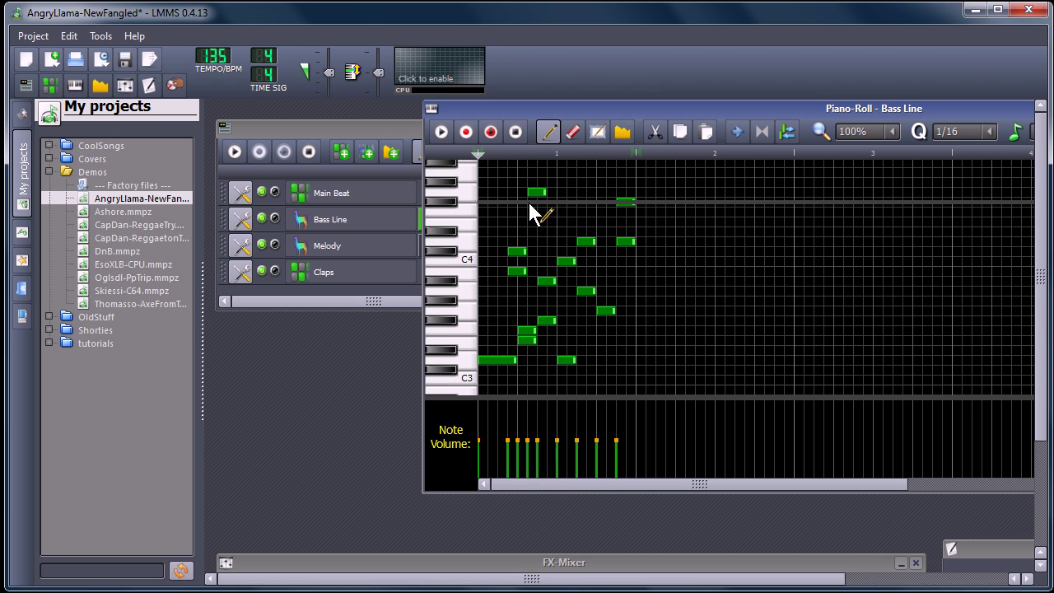
Play the edited bass pattern, stop it, and move the piano roll window left.
{"action": "left_click", "coordinate": [441, 132]}
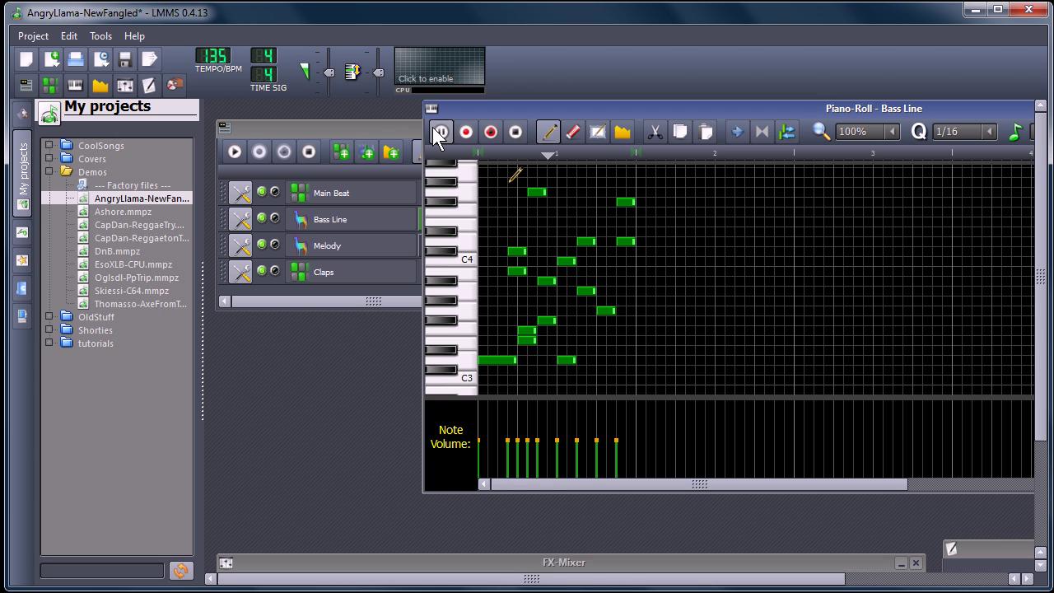
{"action": "left_click", "coordinate": [508, 131]}
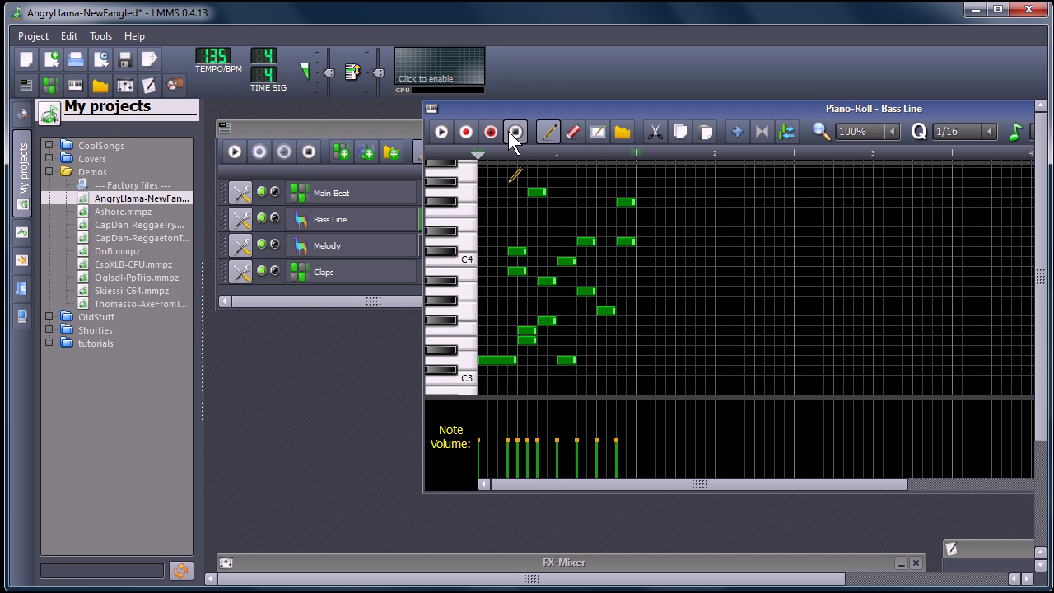
{"action": "left_click_drag", "start_coordinate": [624, 109], "coordinate": [509, 133]}
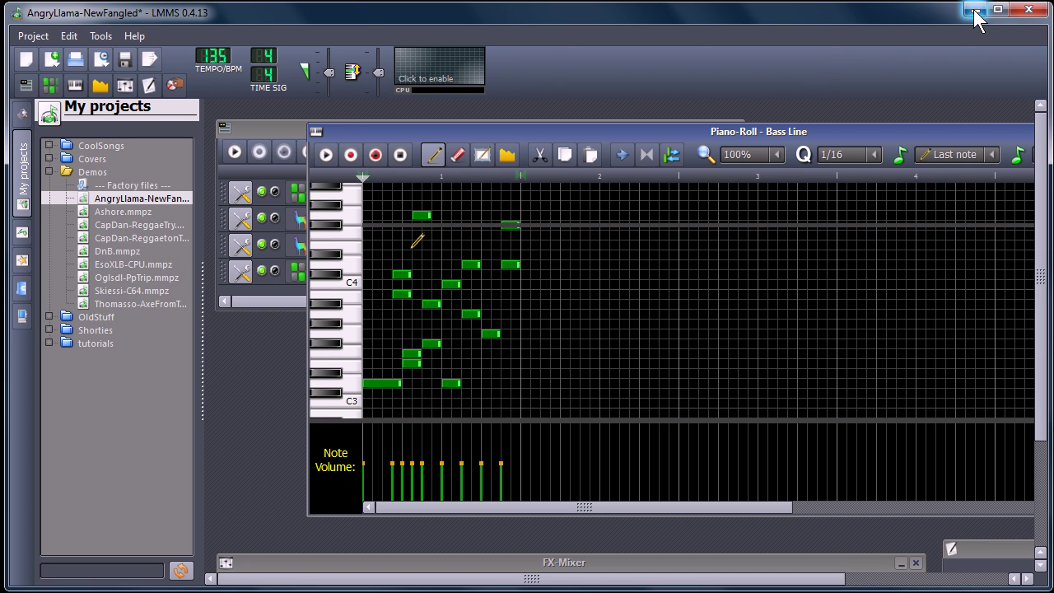
Browse the My samples folders and Instrument plugins list, then minimize LMMS.
{"action": "left_click", "coordinate": [22, 232]}
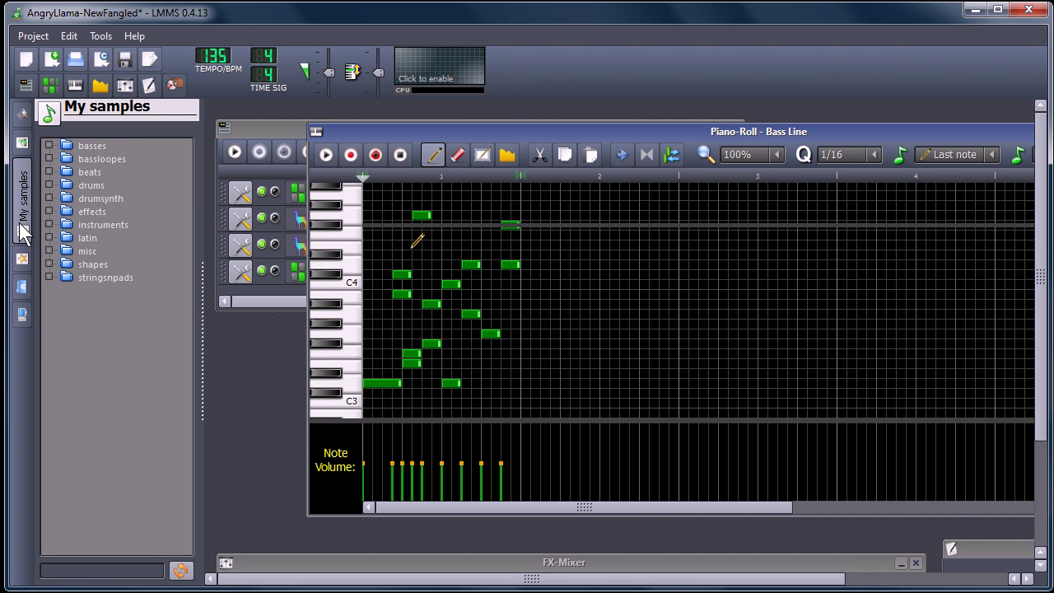
{"action": "left_click", "coordinate": [23, 112]}
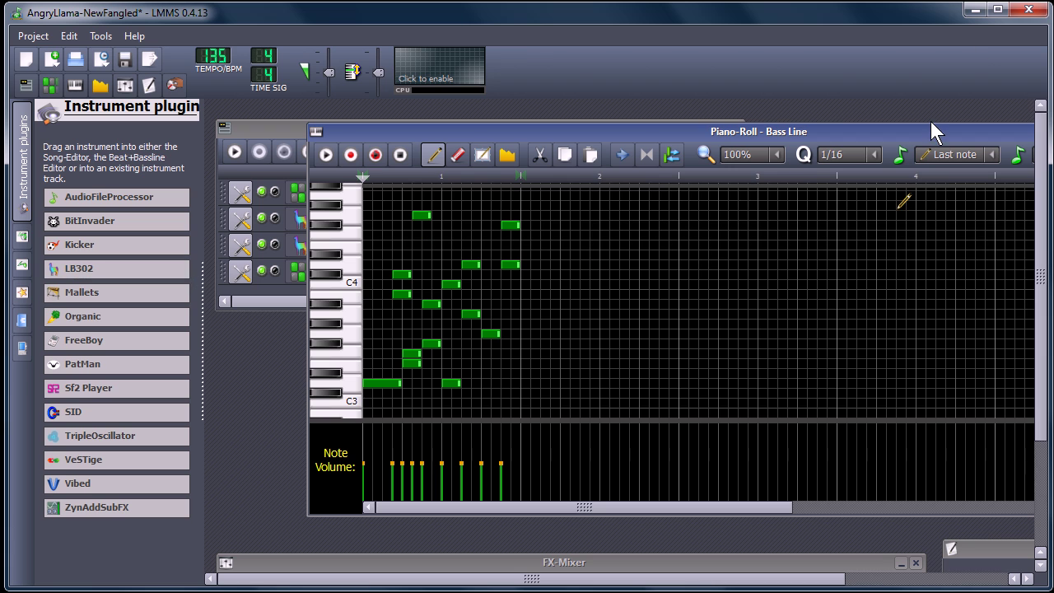
{"action": "left_click", "coordinate": [974, 10]}
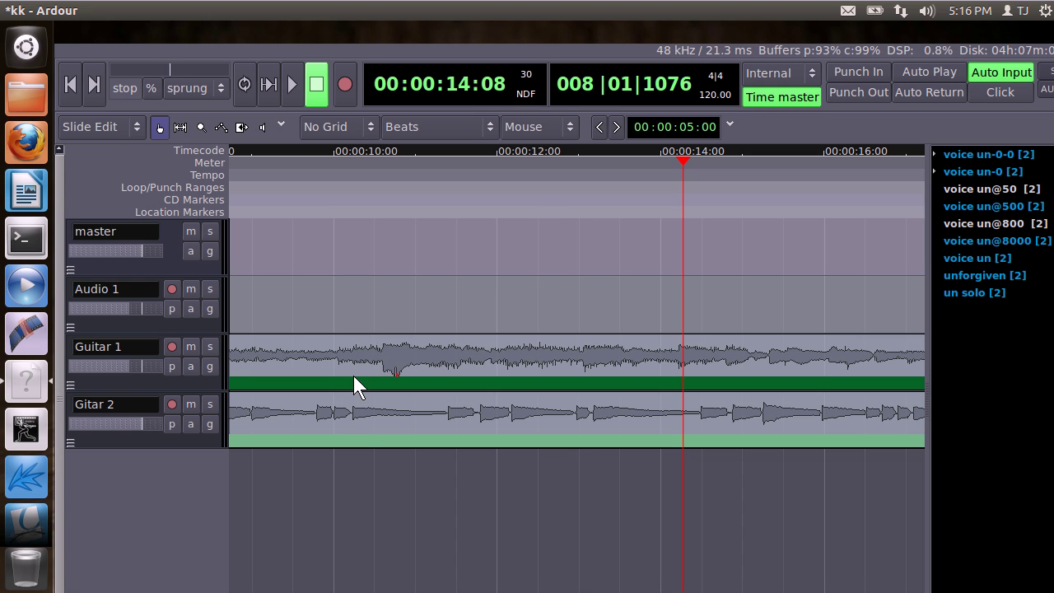
Play the kk session in Ardour until about 26 seconds in.
{"action": "left_click", "coordinate": [290, 87]}
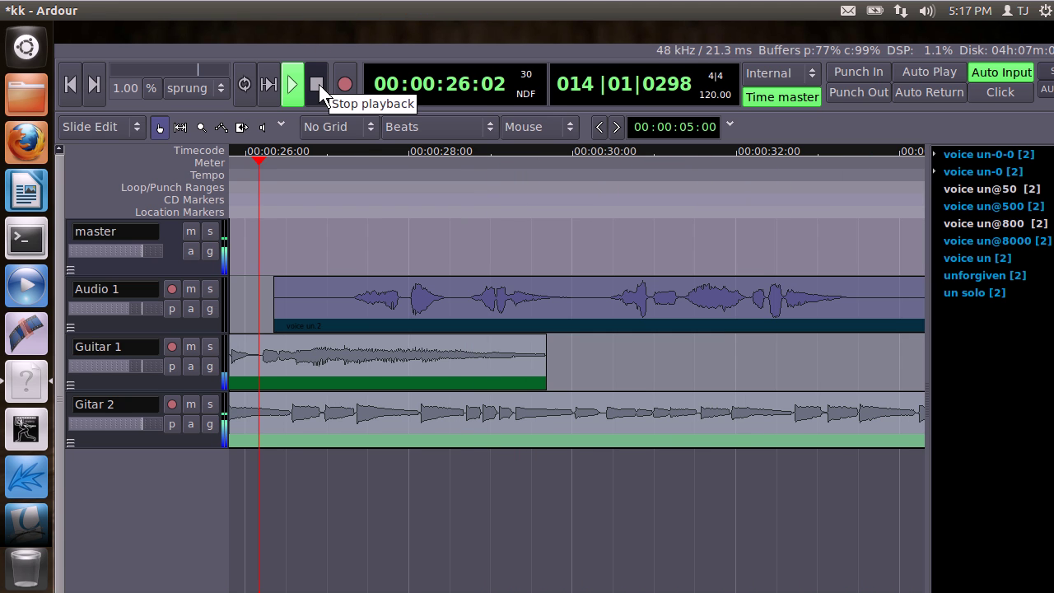
Stop playback and slide the Audio 1 voice region slightly to the left.
{"action": "left_click", "coordinate": [319, 84]}
{"action": "left_click_drag", "start_coordinate": [450, 309], "coordinate": [416, 313]}
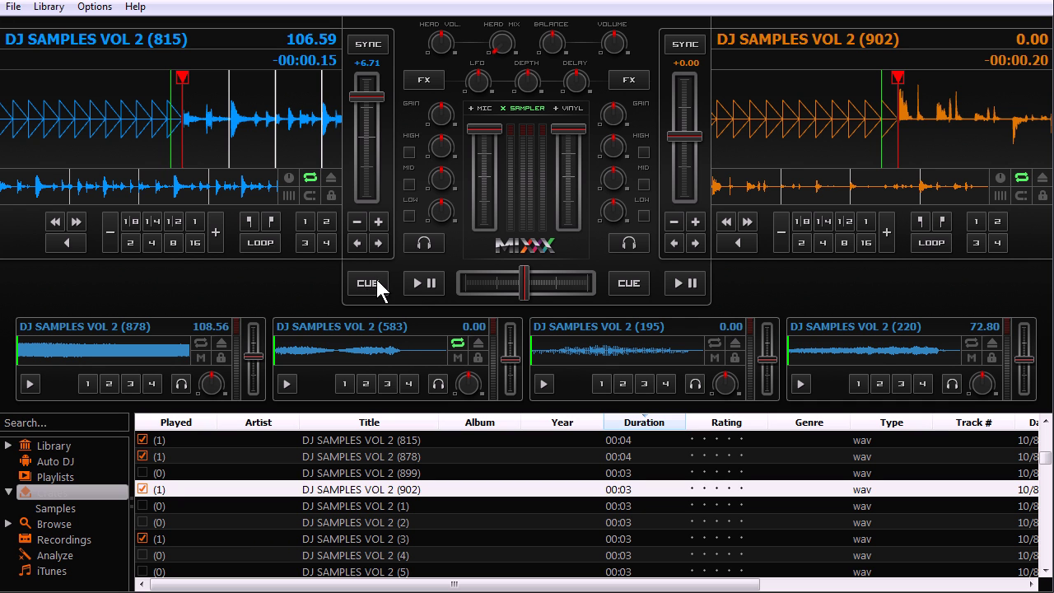
Start deck 1 plus samplers 1 and 2, with the crossfader fully on deck 1.
{"action": "left_click", "coordinate": [416, 284]}
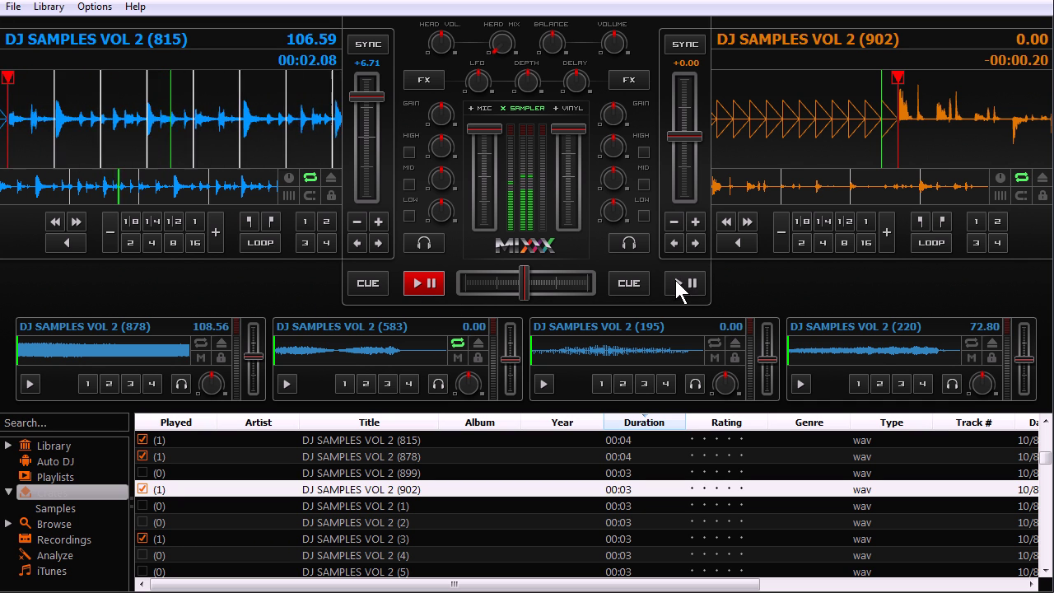
{"action": "left_click", "coordinate": [30, 384]}
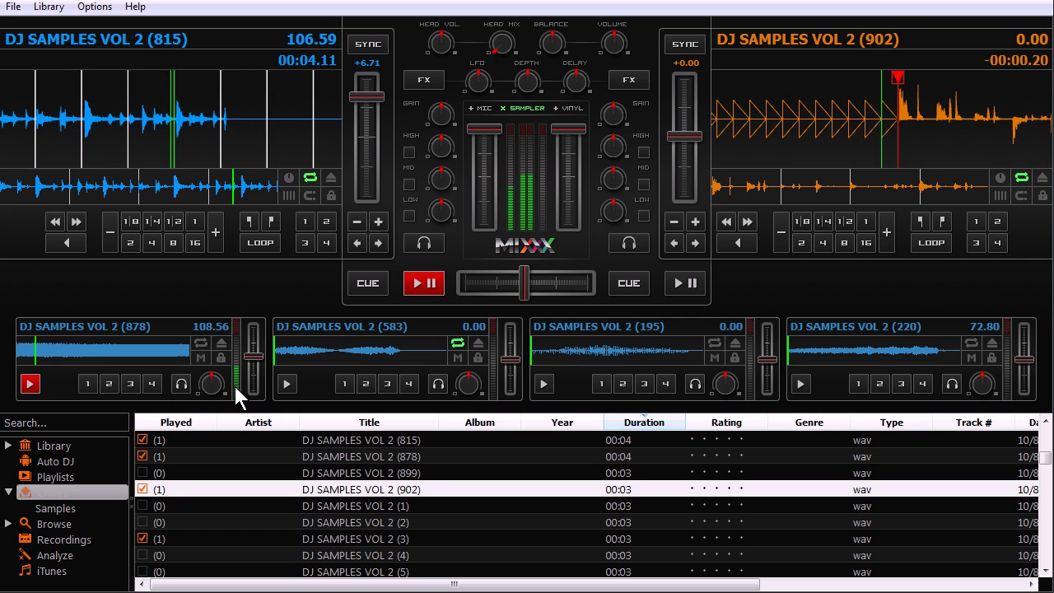
{"action": "left_click", "coordinate": [287, 383]}
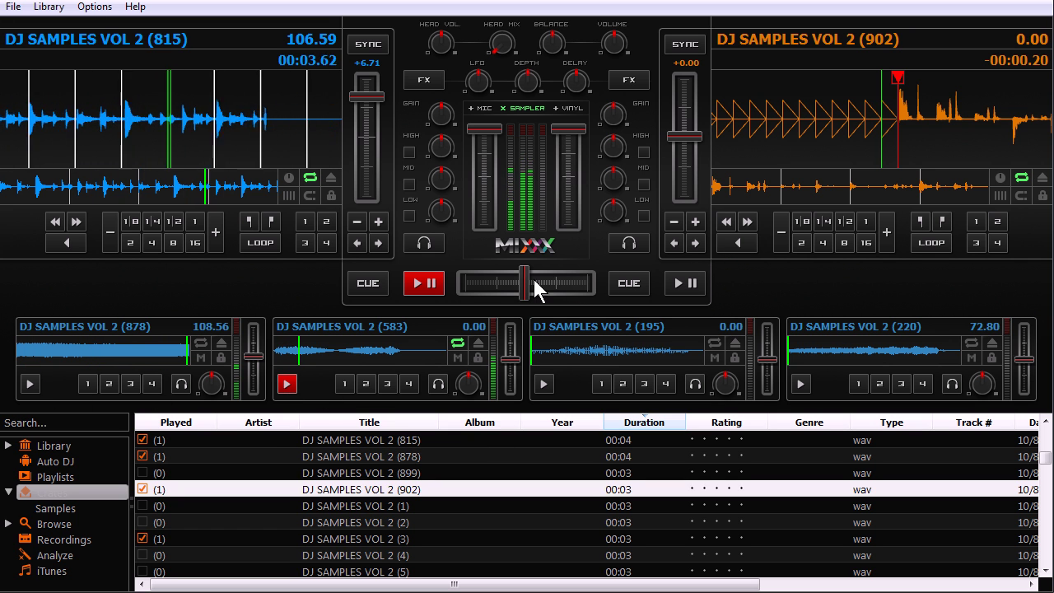
{"action": "left_click_drag", "start_coordinate": [527, 283], "coordinate": [403, 308]}
Start deck 2, crossfade over to it, trigger sampler 3, then ease slightly back.
{"action": "left_click", "coordinate": [683, 283]}
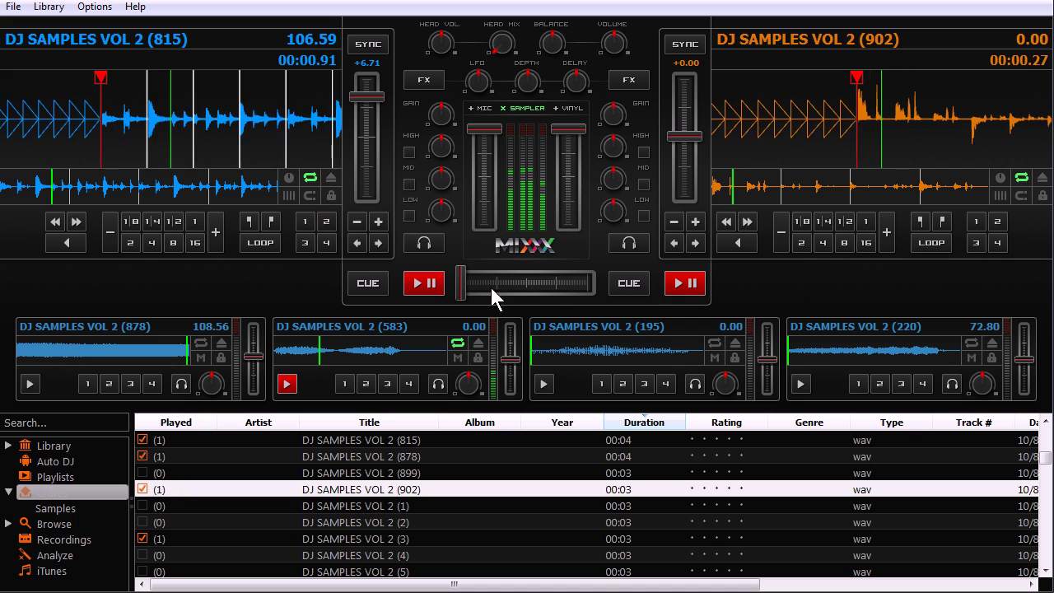
{"action": "left_click_drag", "start_coordinate": [464, 292], "coordinate": [610, 282]}
{"action": "left_click", "coordinate": [542, 383]}
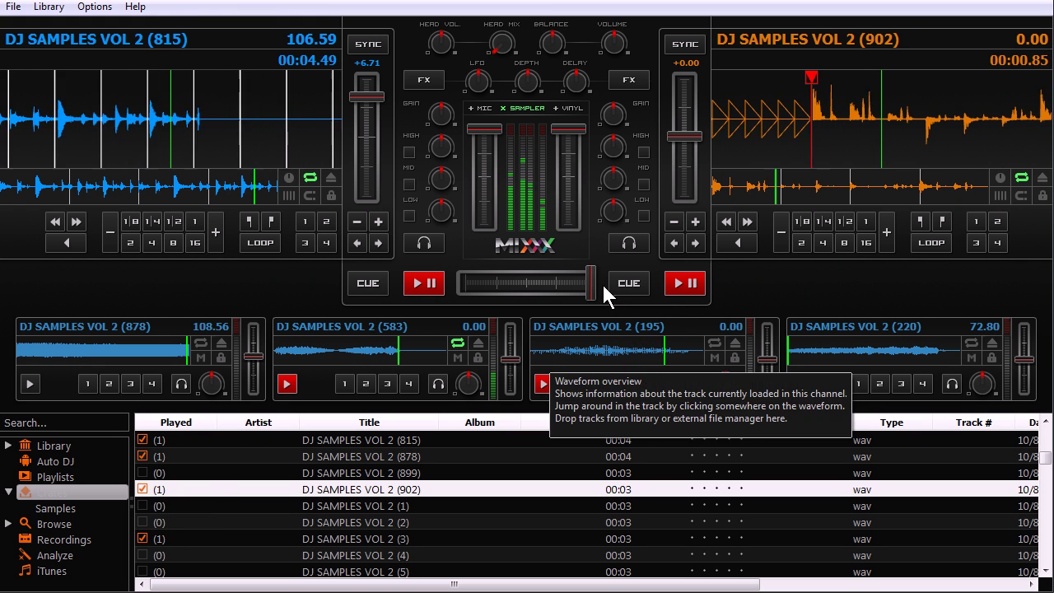
{"action": "left_click_drag", "start_coordinate": [584, 284], "coordinate": [449, 285]}
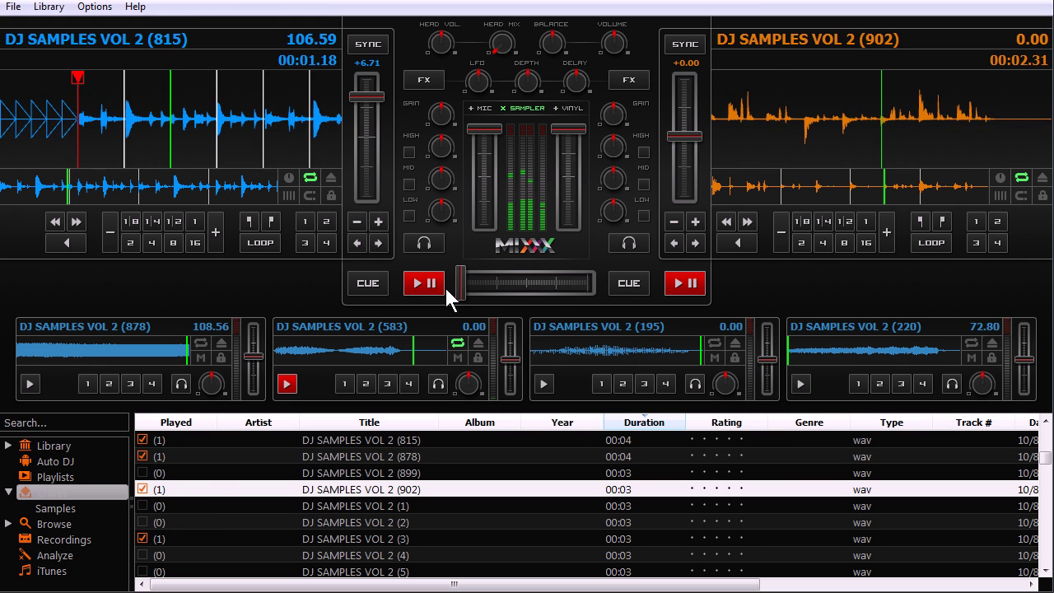
Load DJ SAMPLES VOL 2 (4) onto deck 2, play it with the crossfader centred, and scratch deck 1.
{"action": "left_click", "coordinate": [683, 283]}
{"action": "left_click_drag", "start_coordinate": [185, 563], "coordinate": [817, 115]}
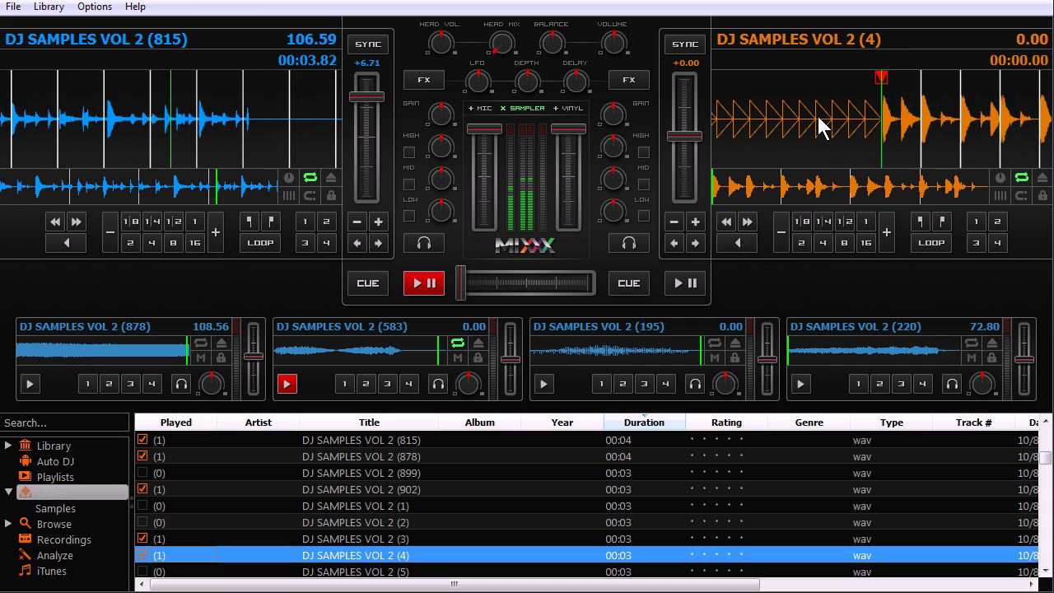
{"action": "left_click", "coordinate": [677, 284]}
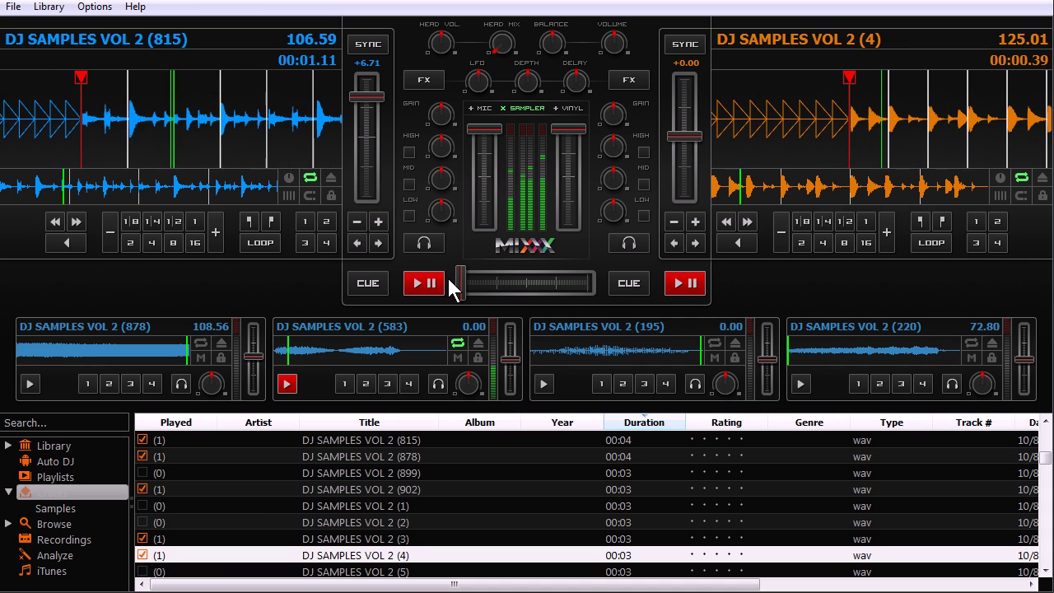
{"action": "left_click_drag", "start_coordinate": [461, 285], "coordinate": [368, 263]}
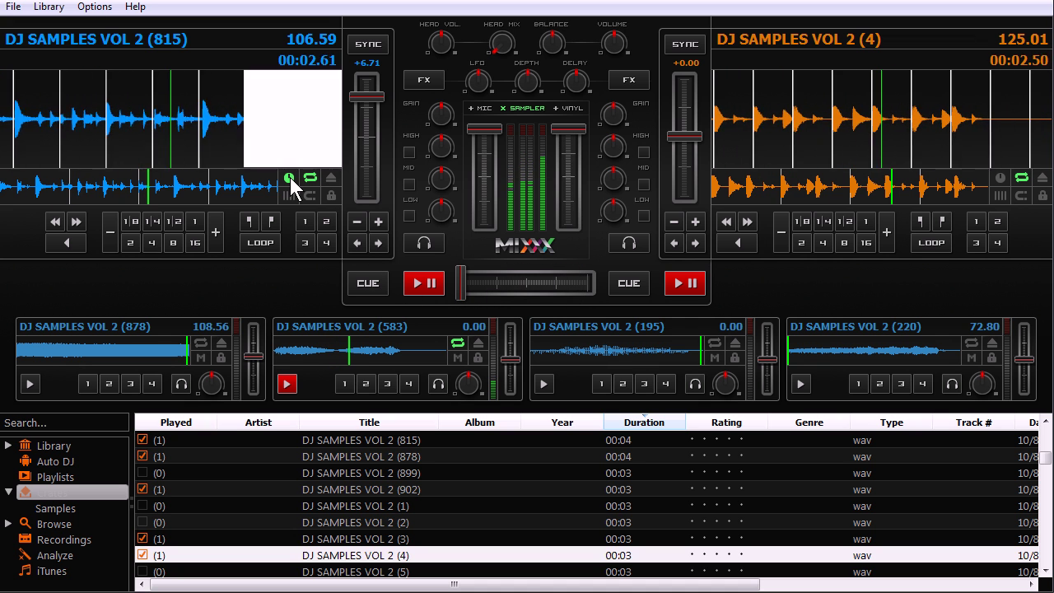
{"action": "left_click_drag", "start_coordinate": [287, 111], "coordinate": [321, 157]}
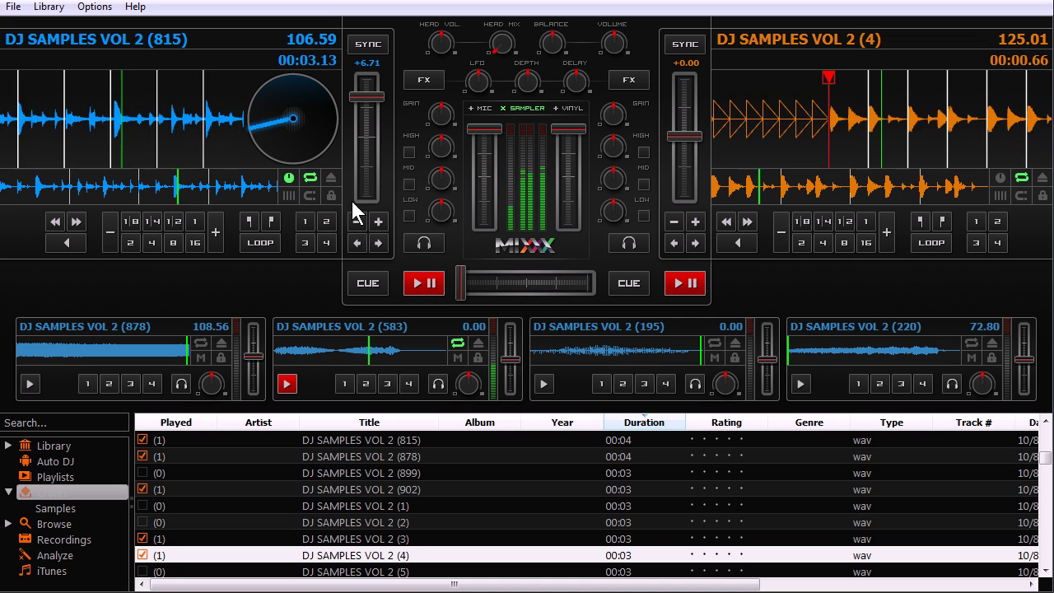
{"action": "left_click_drag", "start_coordinate": [353, 208], "coordinate": [20, 220]}
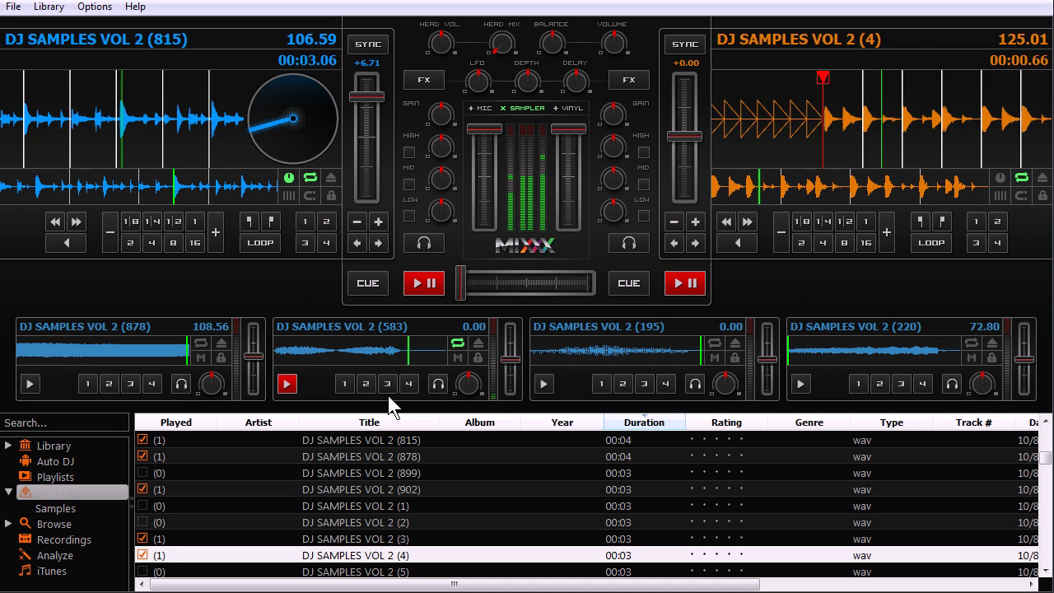
Play the DJ SAMPLES VOL 2 (220) sampler, then stop both decks and the sampler.
{"action": "left_click", "coordinate": [800, 383]}
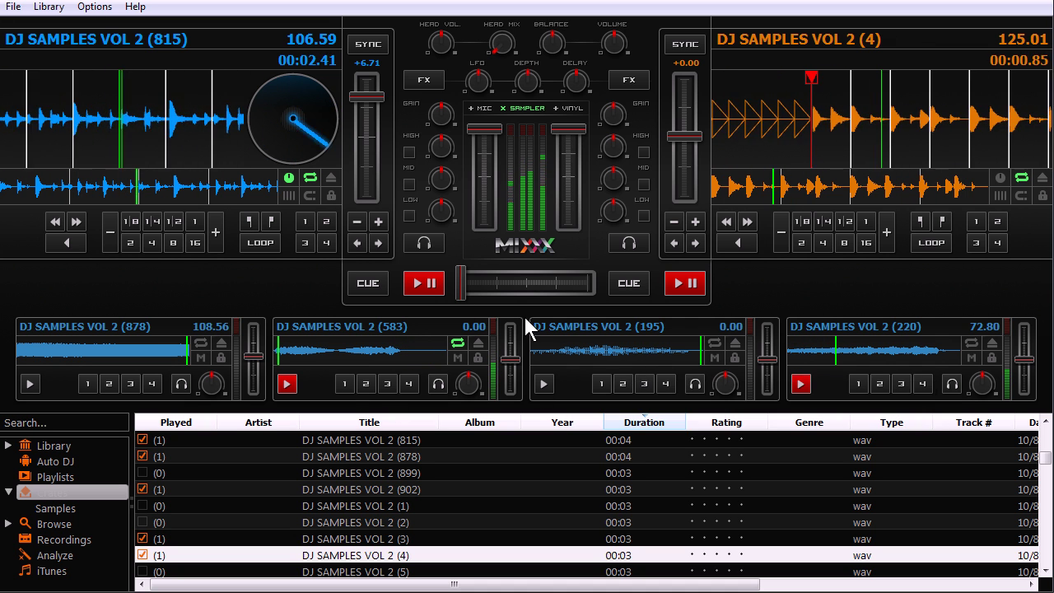
{"action": "left_click", "coordinate": [422, 284]}
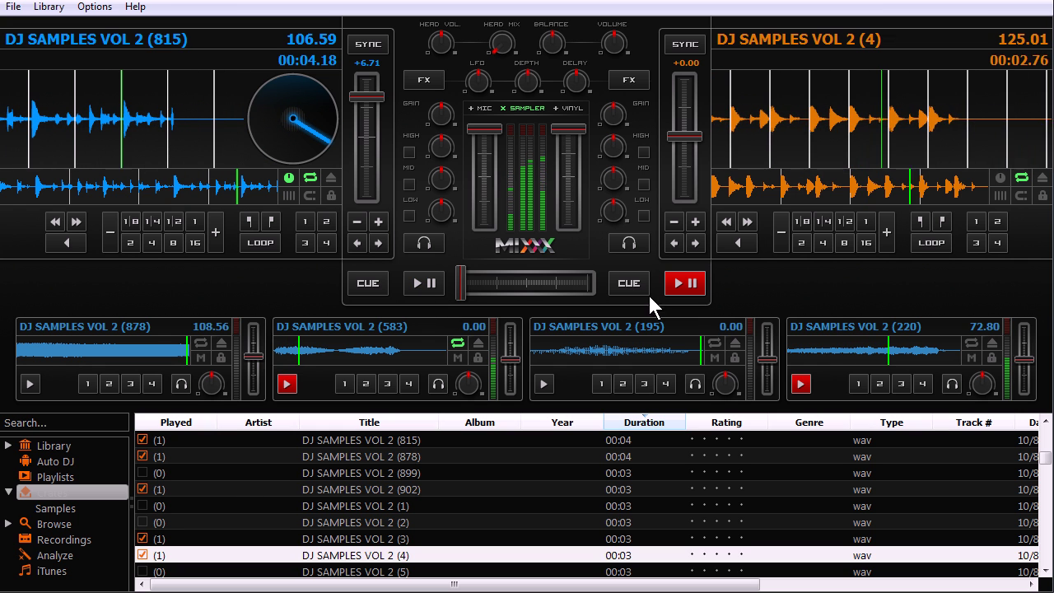
{"action": "left_click", "coordinate": [685, 282]}
{"action": "left_click", "coordinate": [800, 383]}
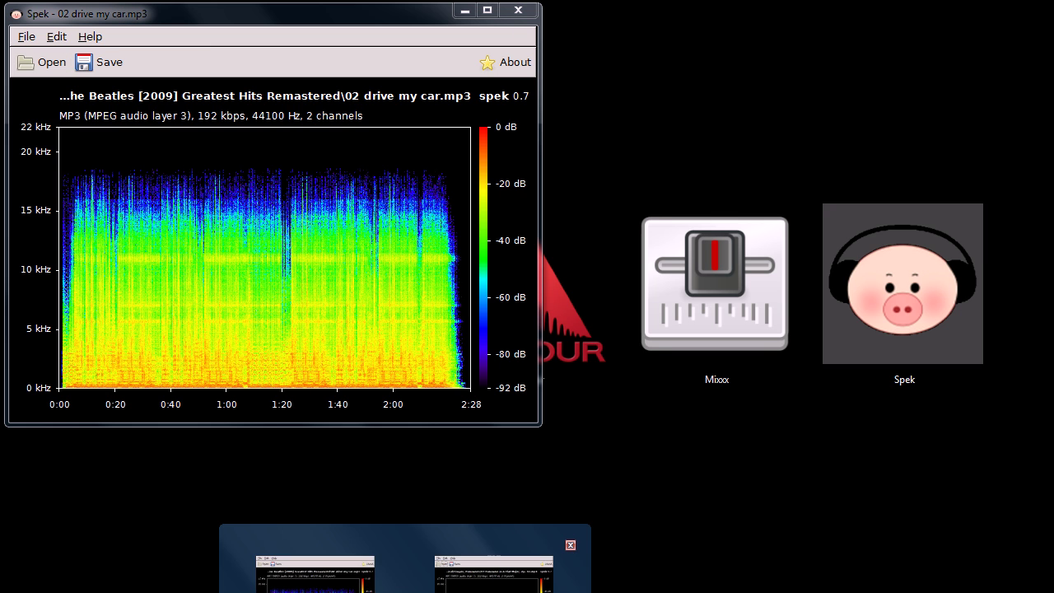
Place the Polonaise spectrogram beside drive my car, open D:\Audio\Music, then minimize Polonaise.
{"action": "left_click", "coordinate": [445, 563]}
{"action": "left_click_drag", "start_coordinate": [291, 81], "coordinate": [220, 99]}
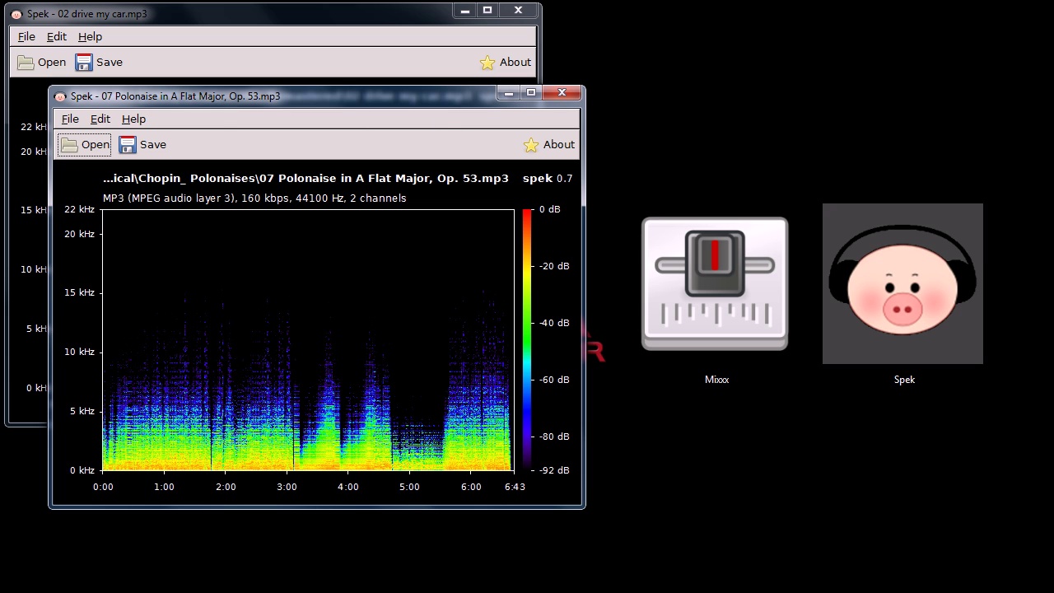
{"action": "left_click", "coordinate": [363, 489]}
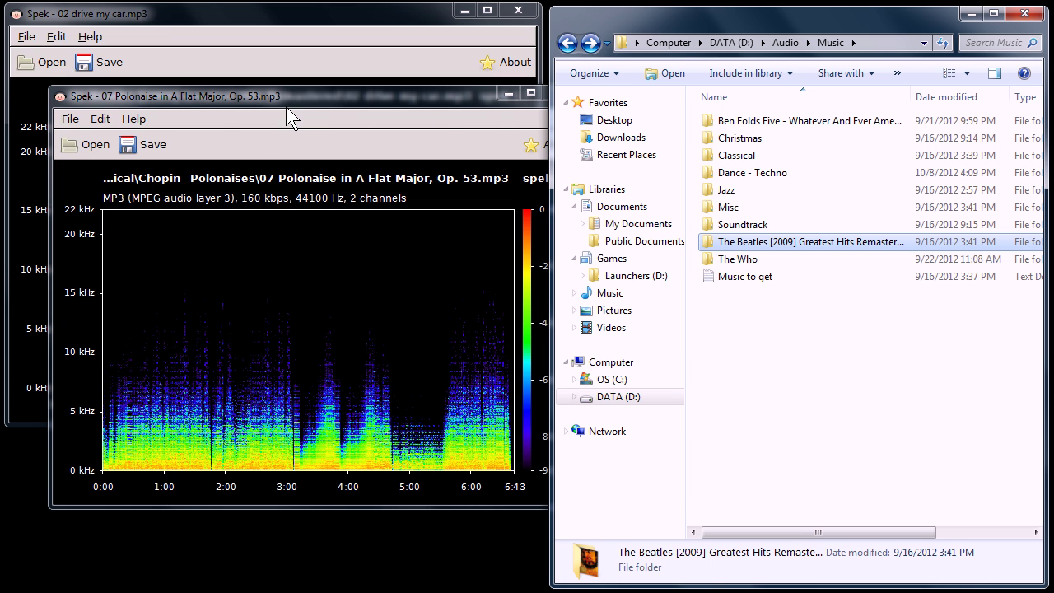
{"action": "left_click_drag", "start_coordinate": [286, 106], "coordinate": [265, 155]}
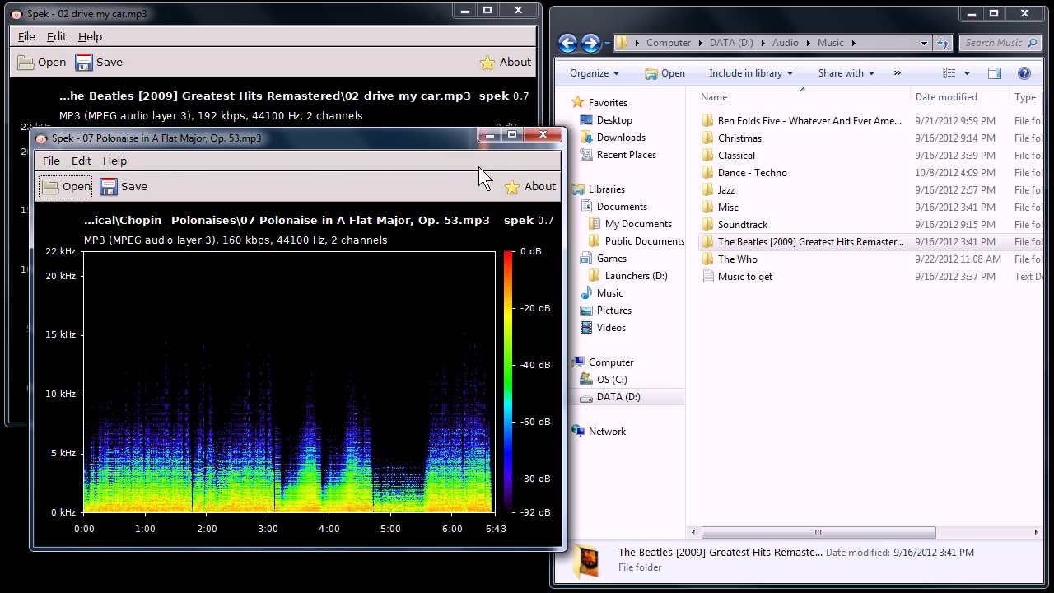
{"action": "left_click", "coordinate": [488, 135]}
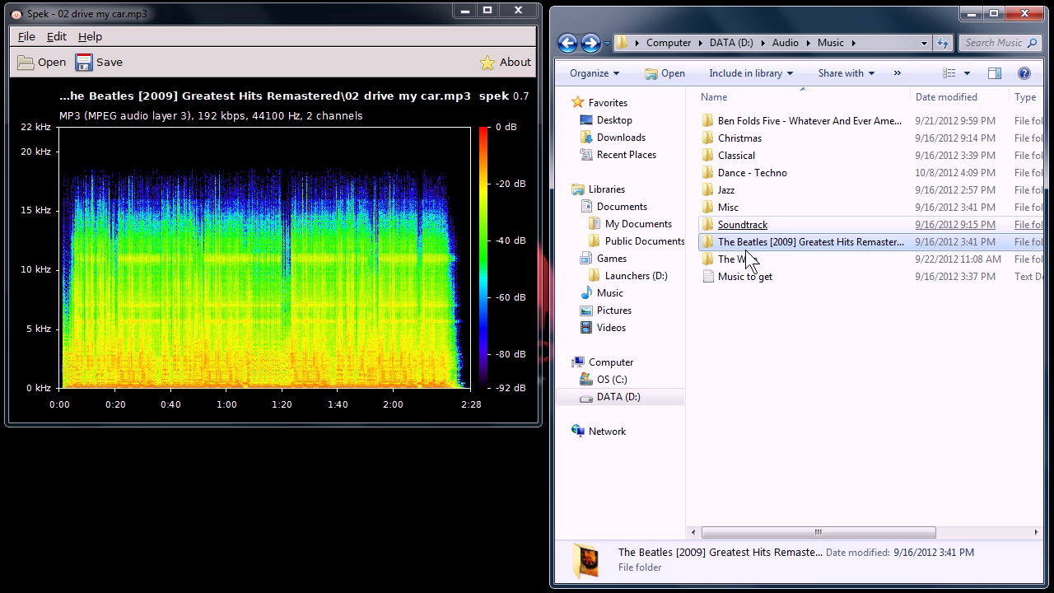
Open Jazz and return to Music, then open Dance - Techno and pick D.a.n.c.e.mp3.
{"action": "double_click", "coordinate": [729, 191]}
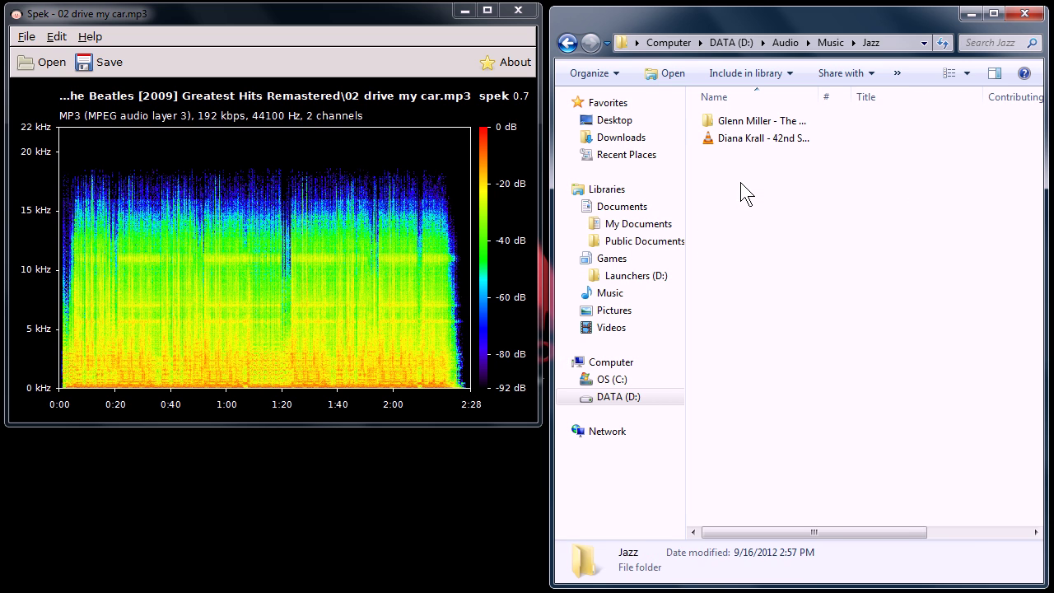
{"action": "left_click", "coordinate": [568, 43]}
{"action": "double_click", "coordinate": [753, 172]}
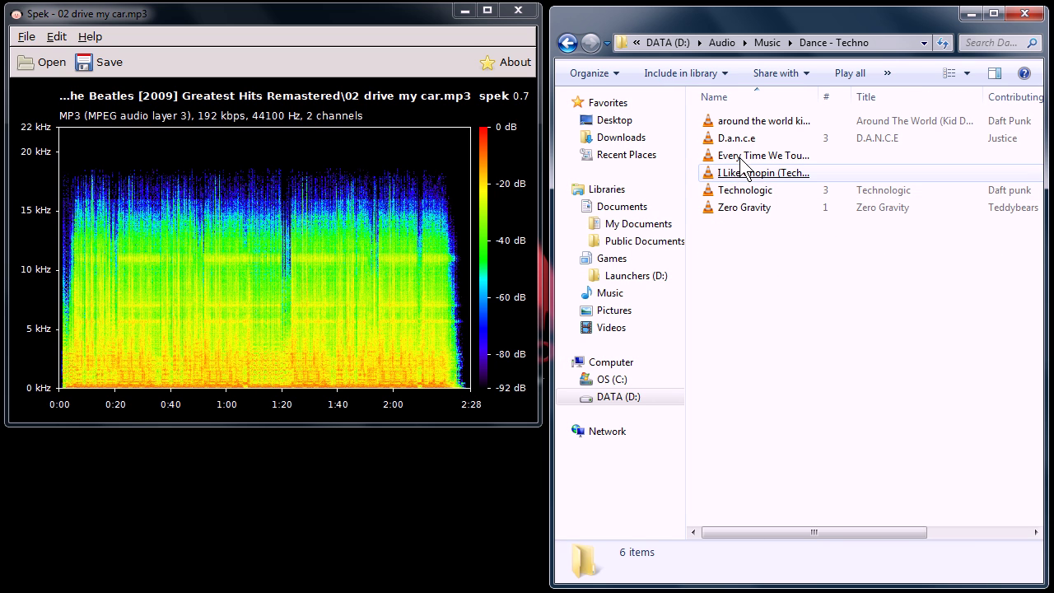
{"action": "left_click", "coordinate": [736, 137]}
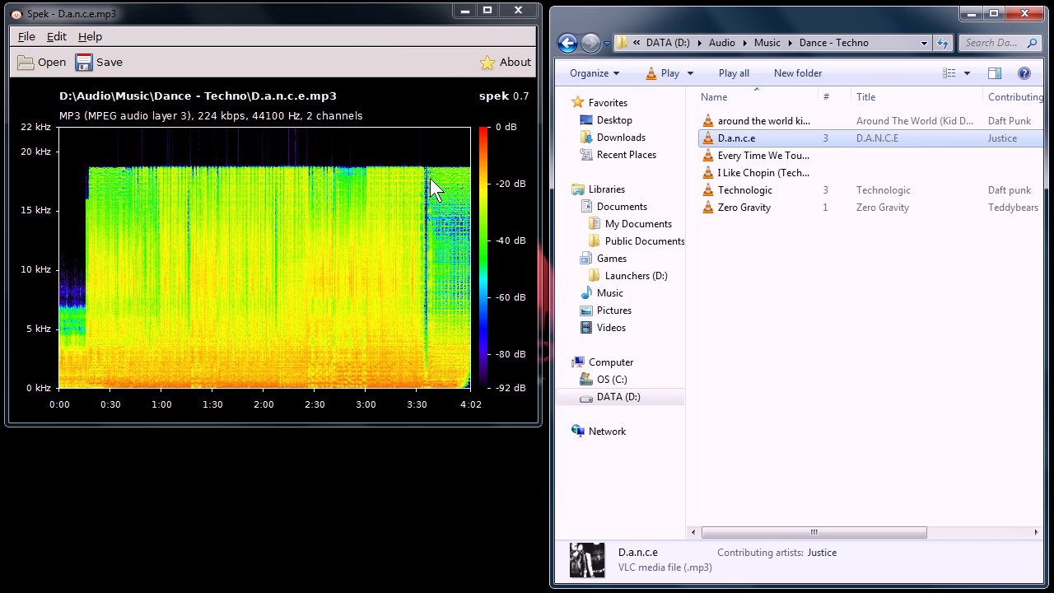
Minimize the Spek window showing the D.a.n.c.e.mp3 spectrogram.
{"action": "left_click", "coordinate": [464, 11]}
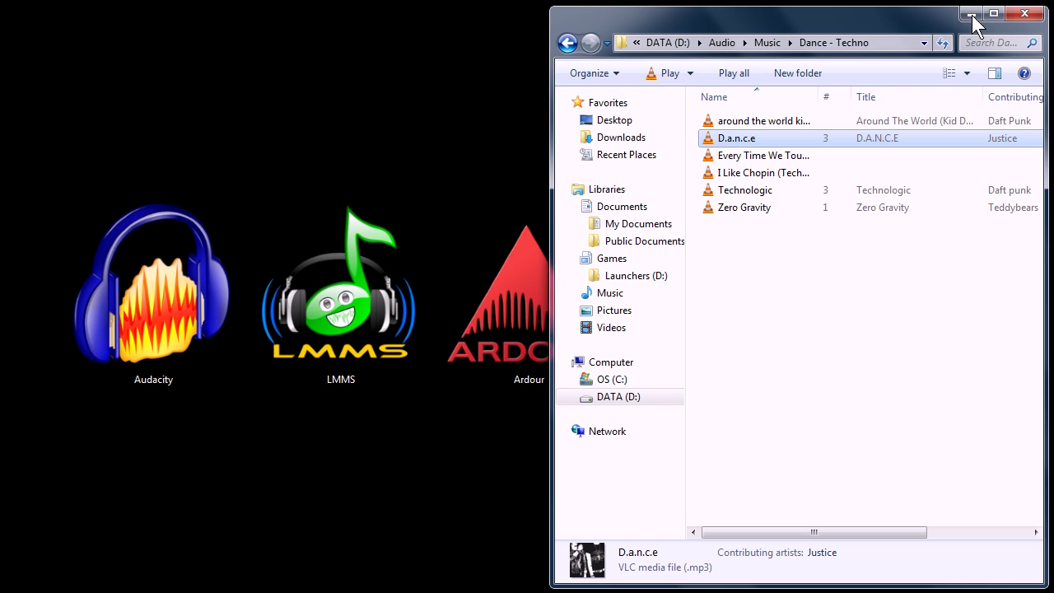